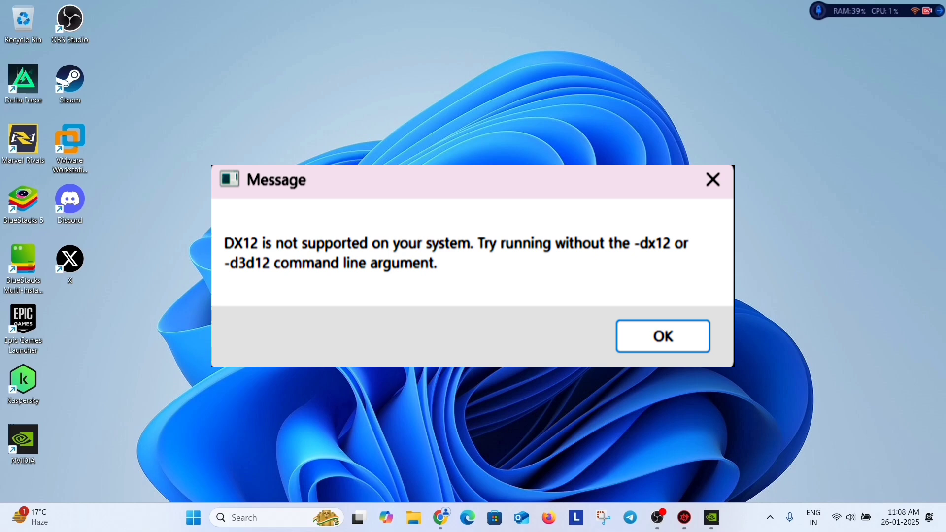
Dismiss the 'DX12 is not supported on your system' error message
key(Return)
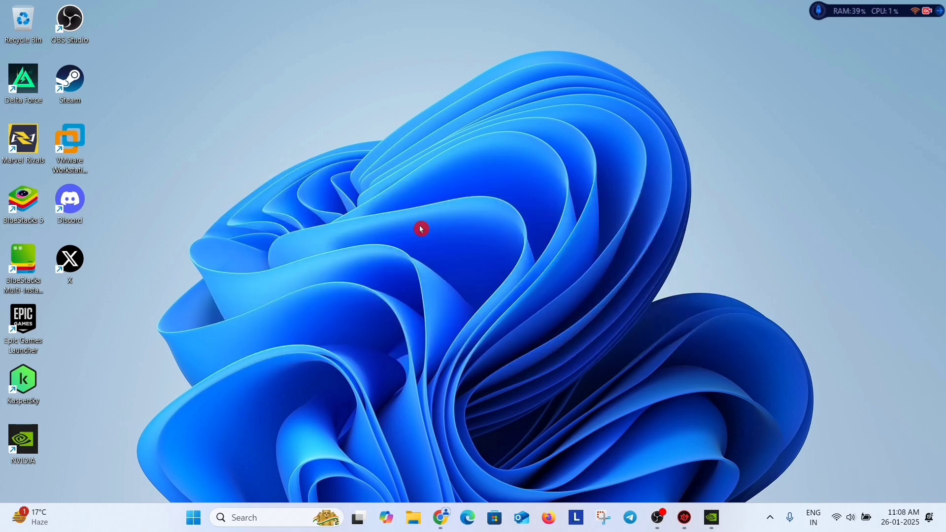
click(442, 517)
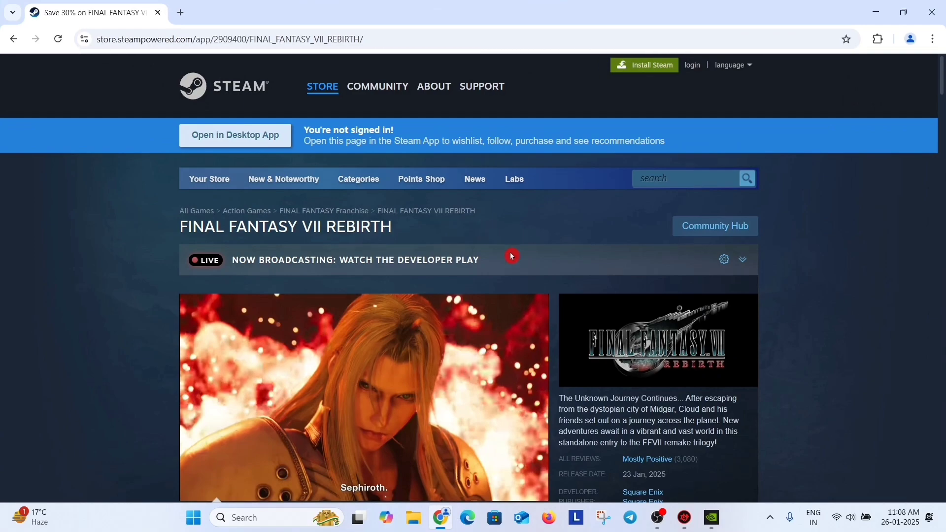
scroll(508, 260, down, 15)
scroll(508, 260, down, 20)
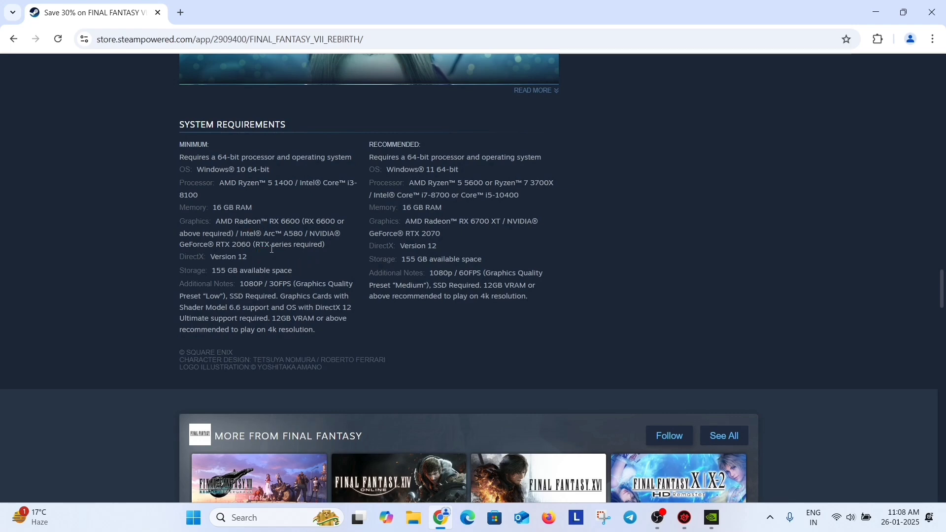
key(super+d)
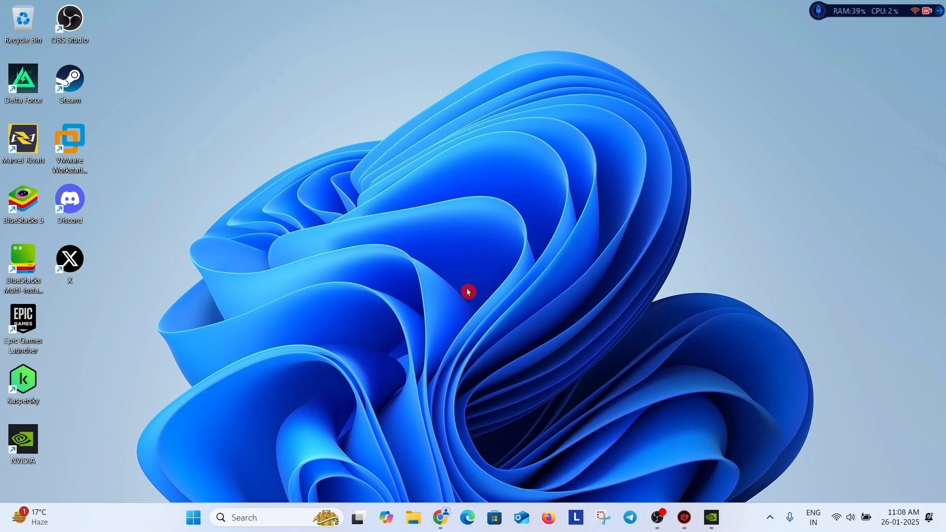
Search Windows for dxdiag to find the DirectX diagnostic tool
click(256, 516)
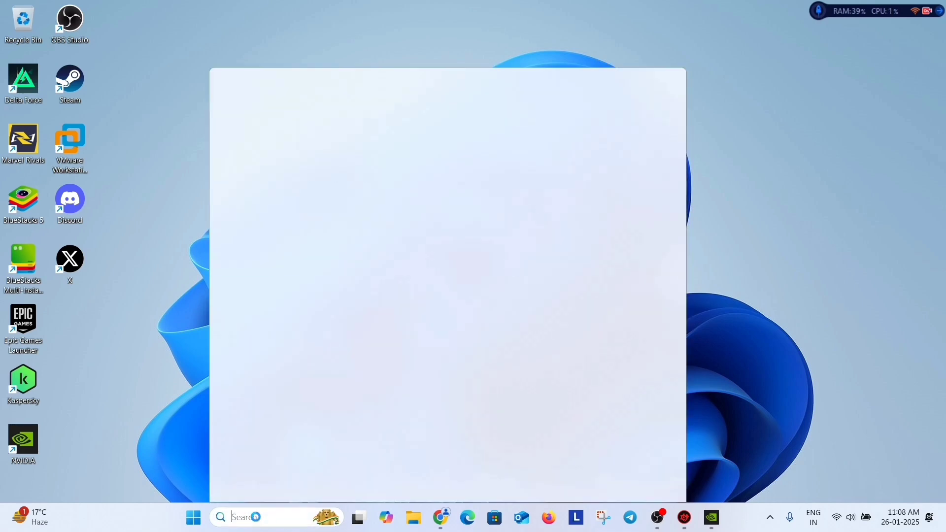
text(dxdi)
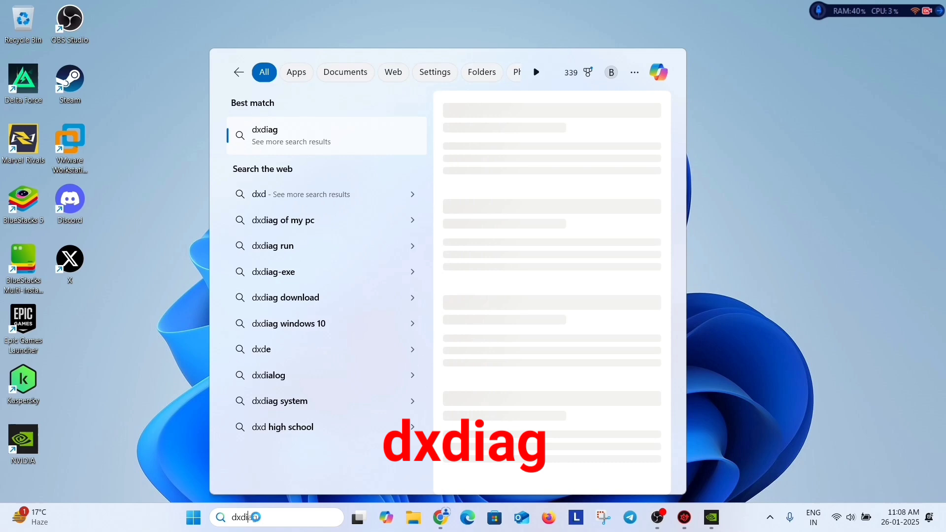
text(ag)
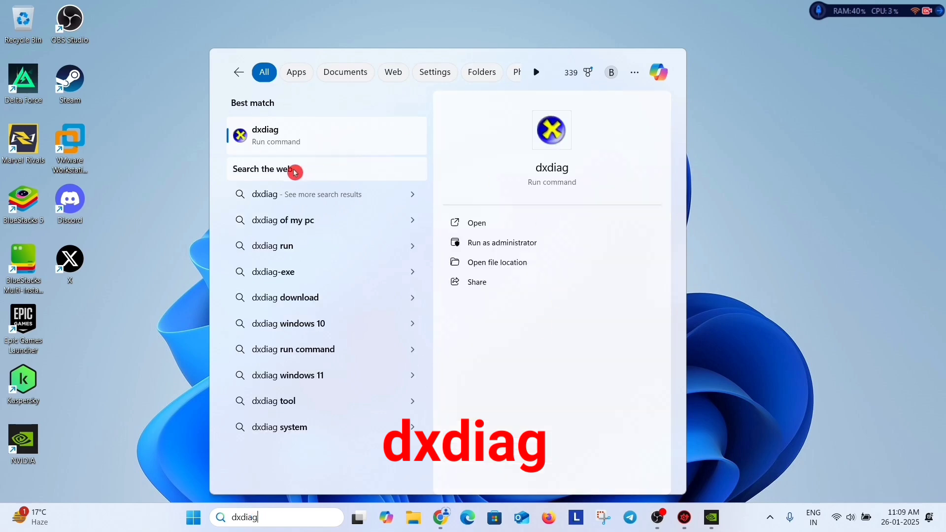
Launch dxdiag and confirm the System page reports DirectX Version: DirectX 12
click(347, 135)
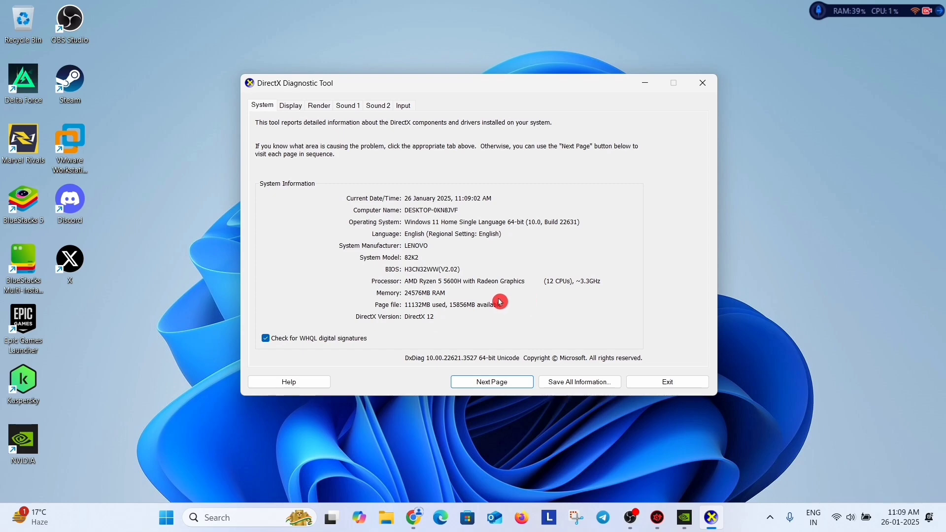
click(167, 517)
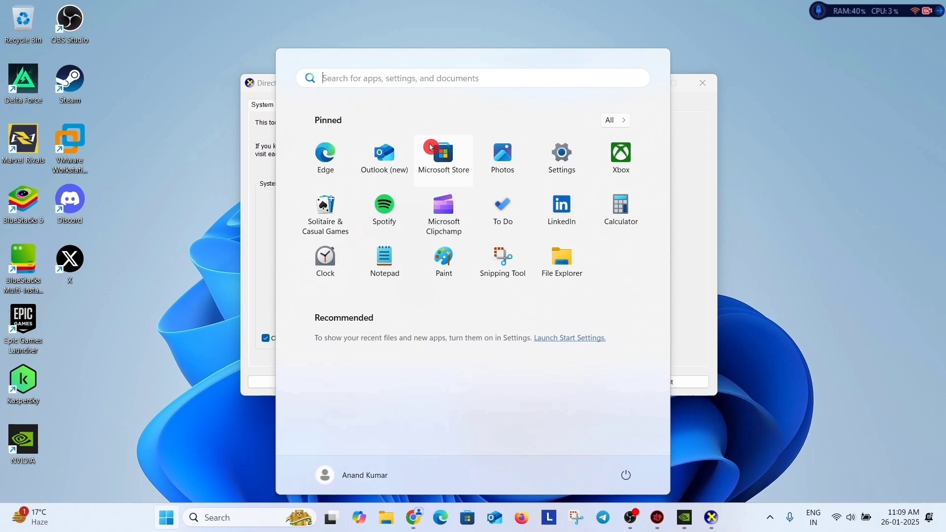
click(561, 181)
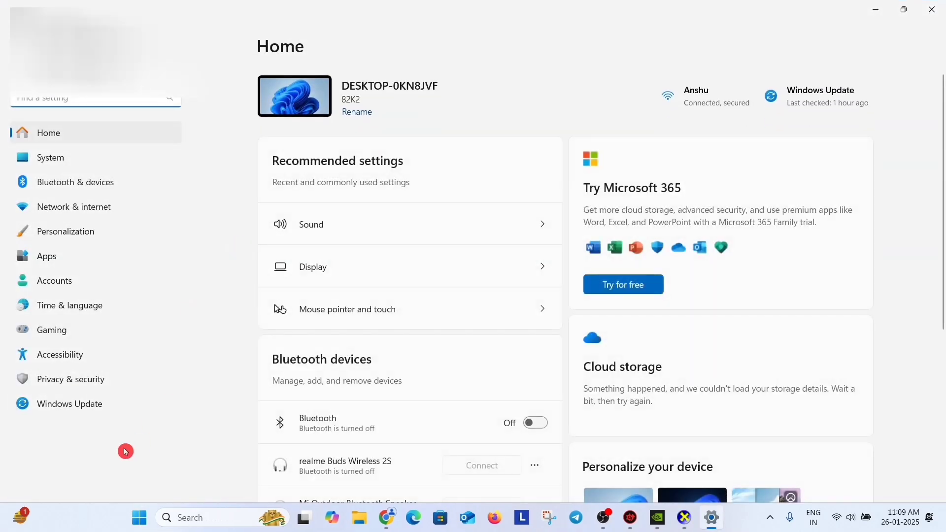
click(118, 408)
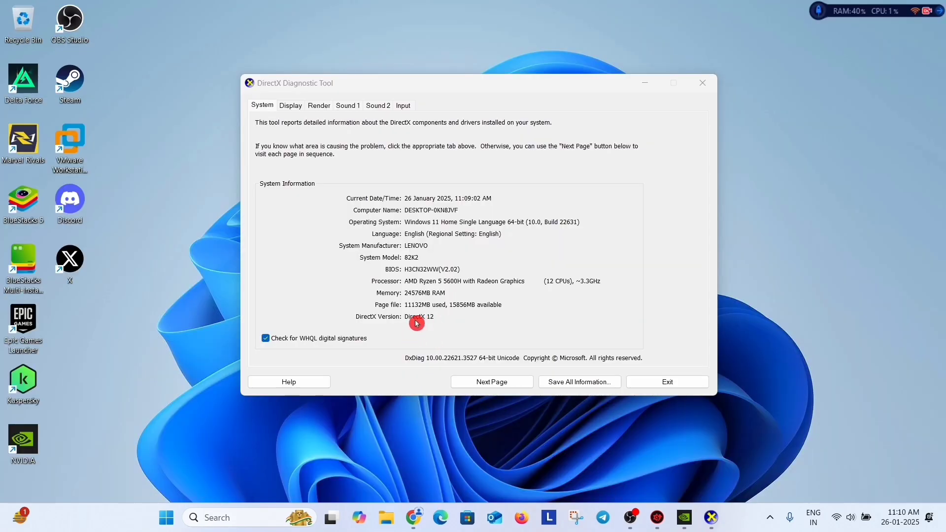
Close dxdiag, start Steam, and enter -dx11 as Delta Force's launch option
click(709, 83)
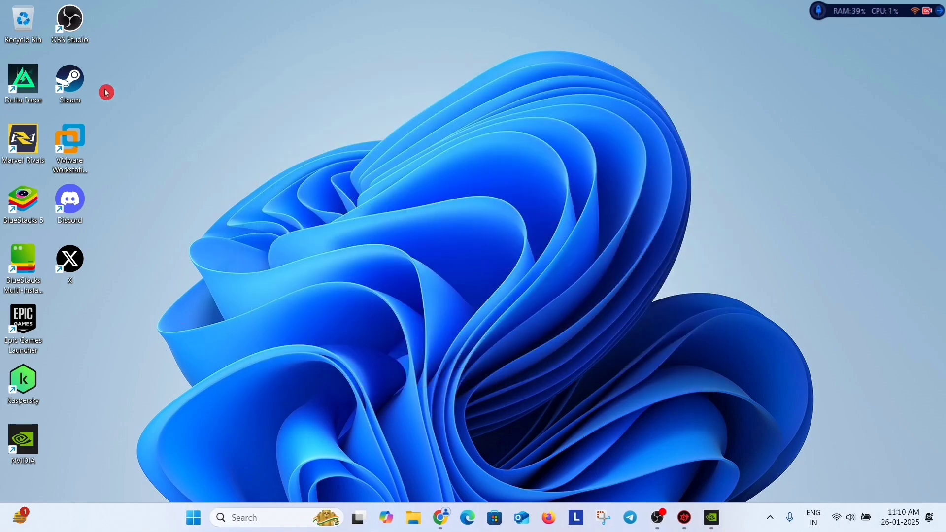
double_click(72, 83)
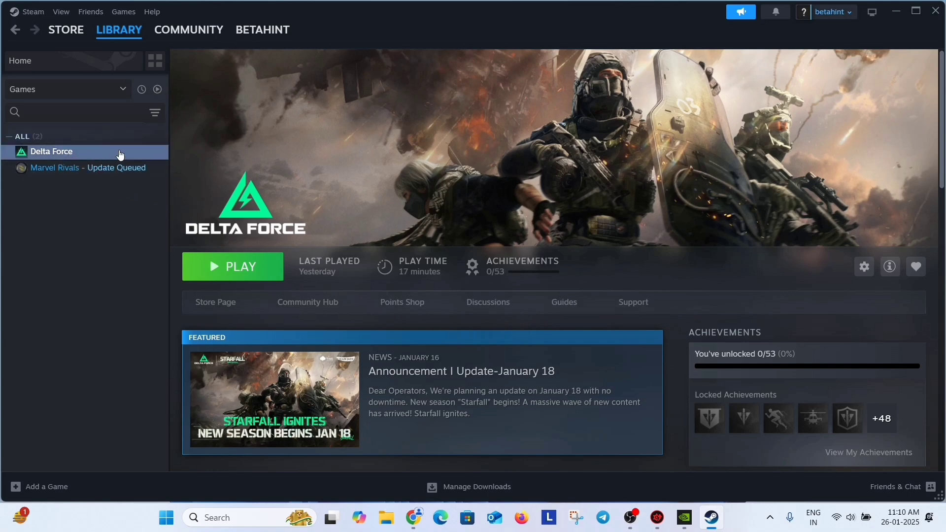
right_click(107, 155)
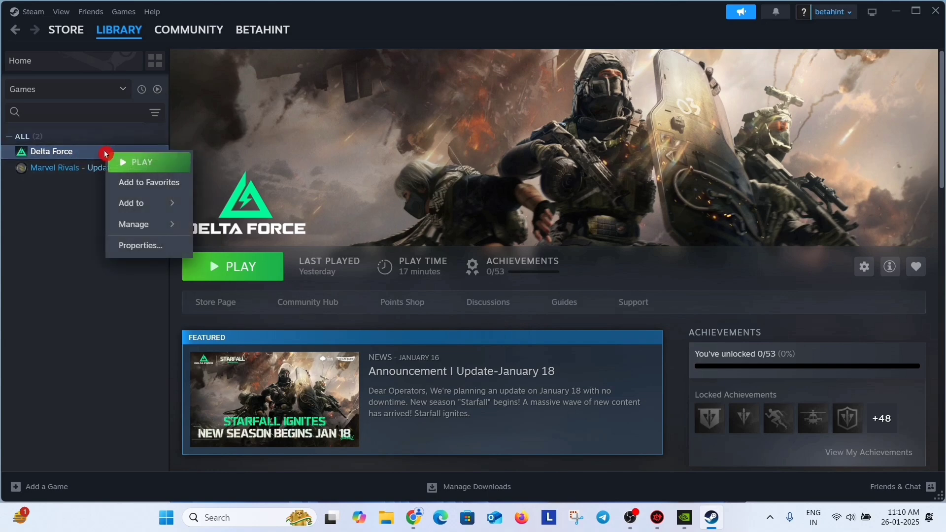
click(144, 247)
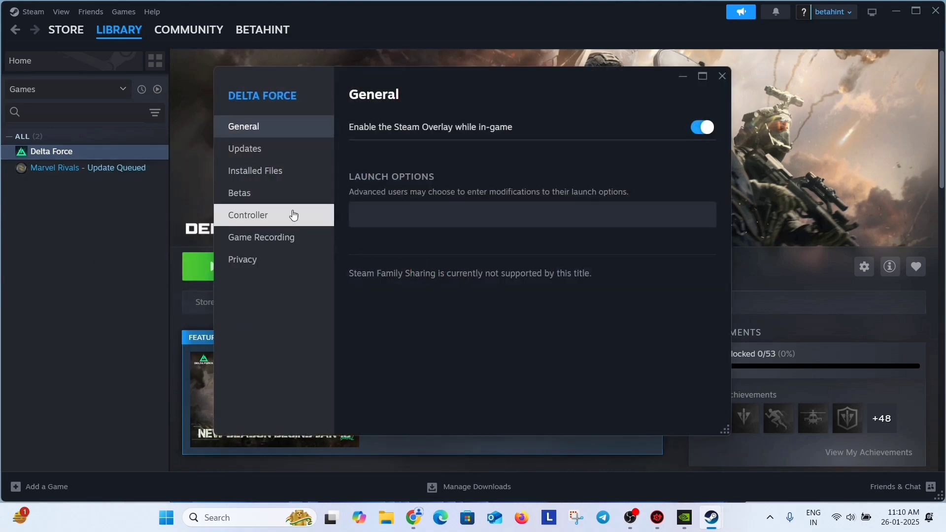
click(424, 216)
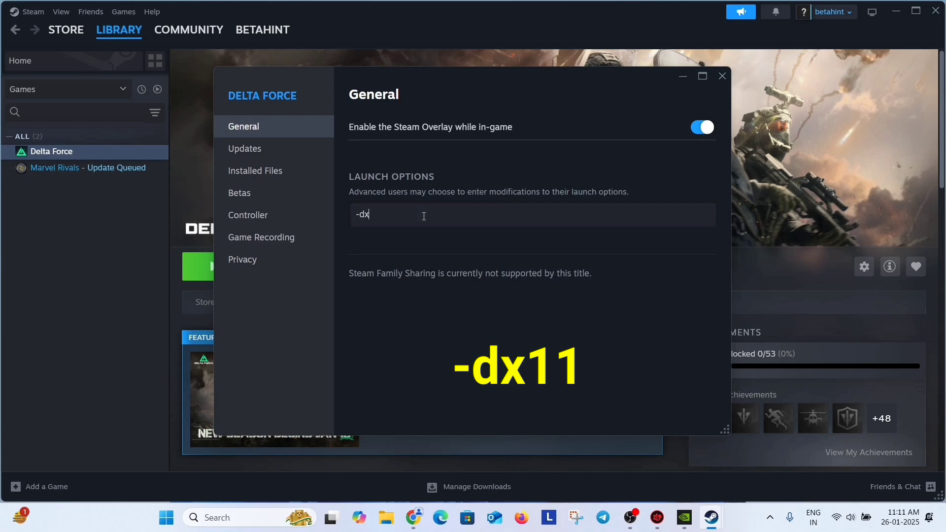
click(722, 75)
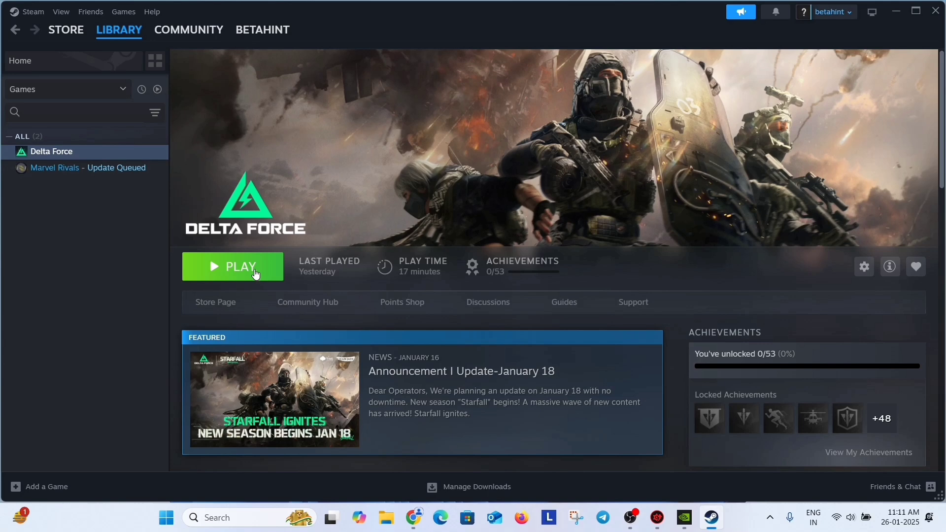
Edit Delta Force's launch option from -dx11 to -d3d11 in its properties
right_click(94, 156)
mouse_move(136, 217)
click(126, 248)
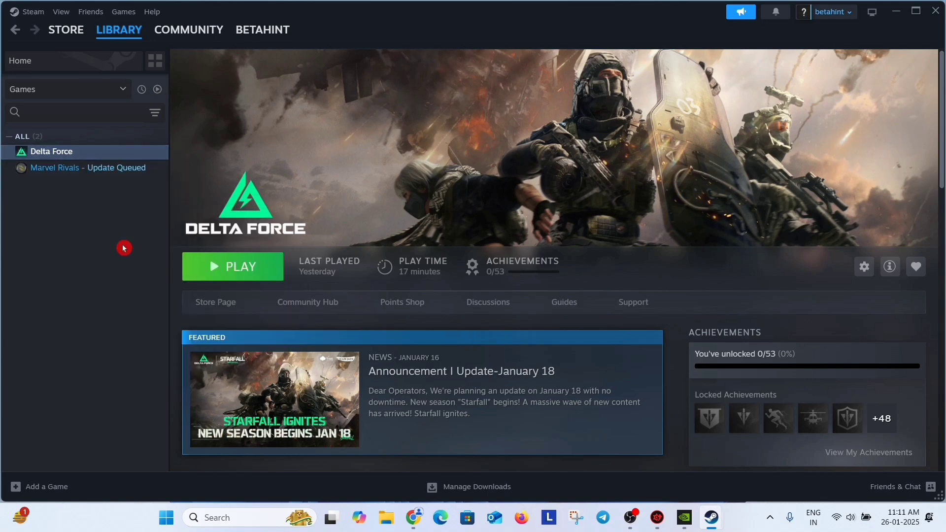
click(401, 213)
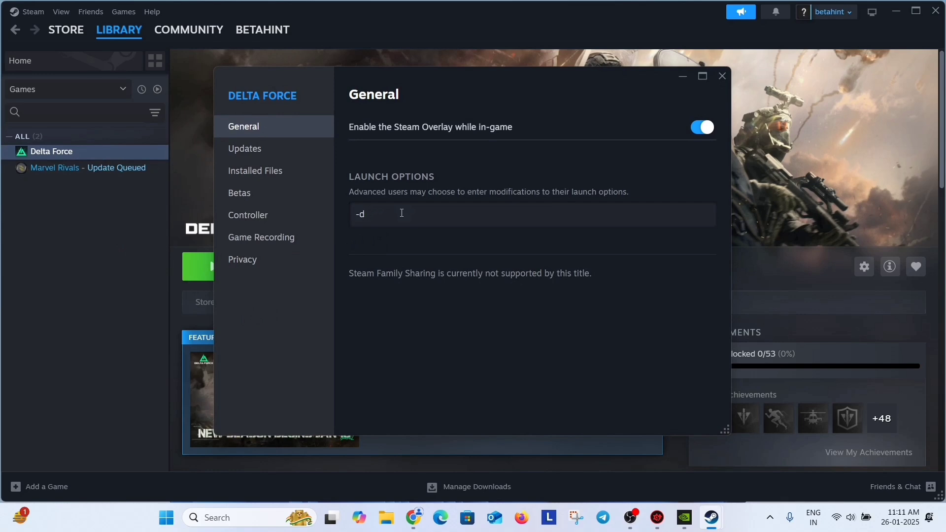
text(3d11)
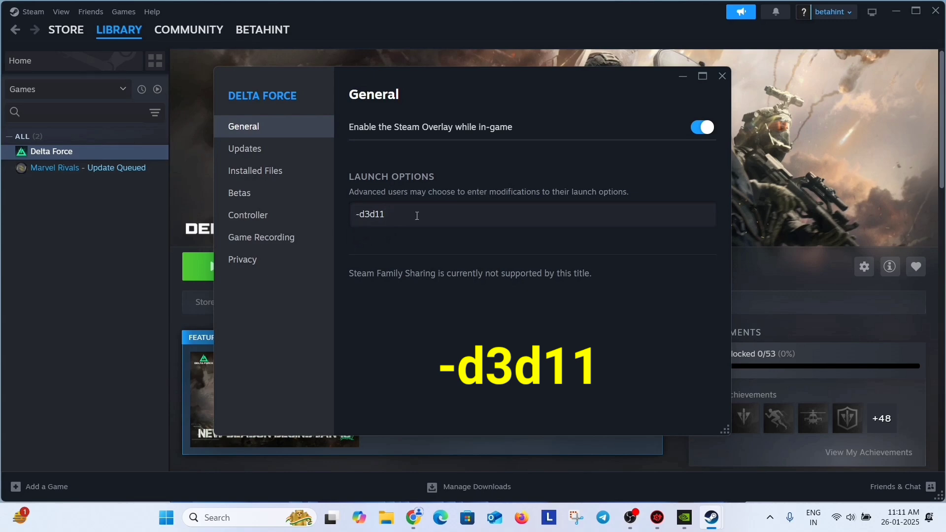
click(721, 74)
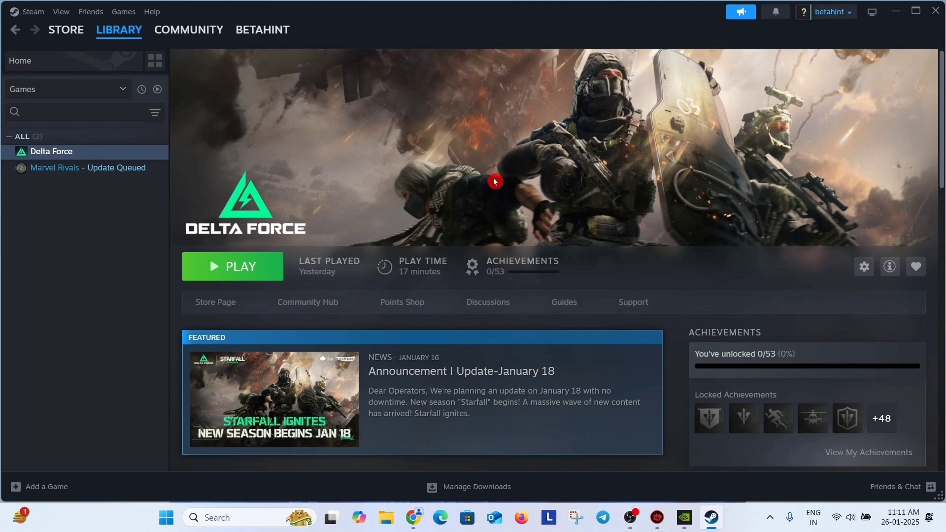
Remove Delta Force's launch options, leaving them empty, and minimise Steam to the desktop
right_click(70, 153)
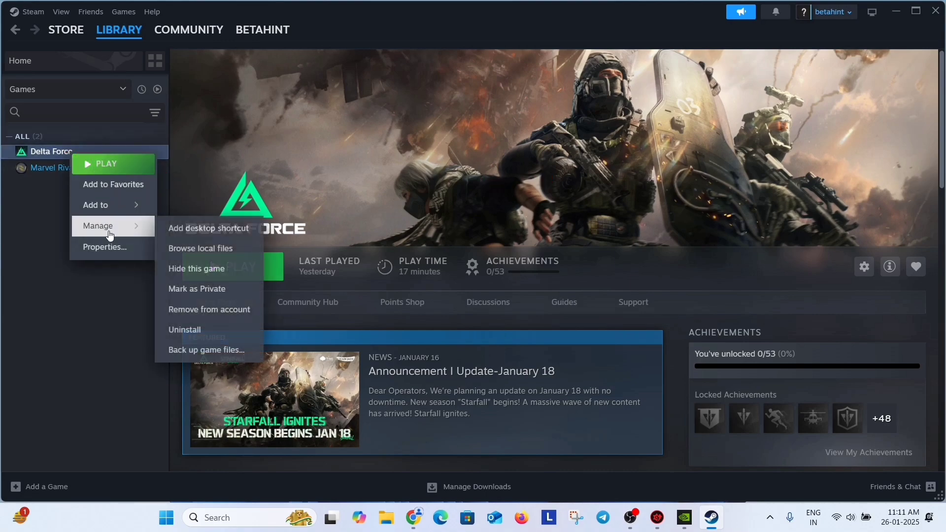
click(105, 247)
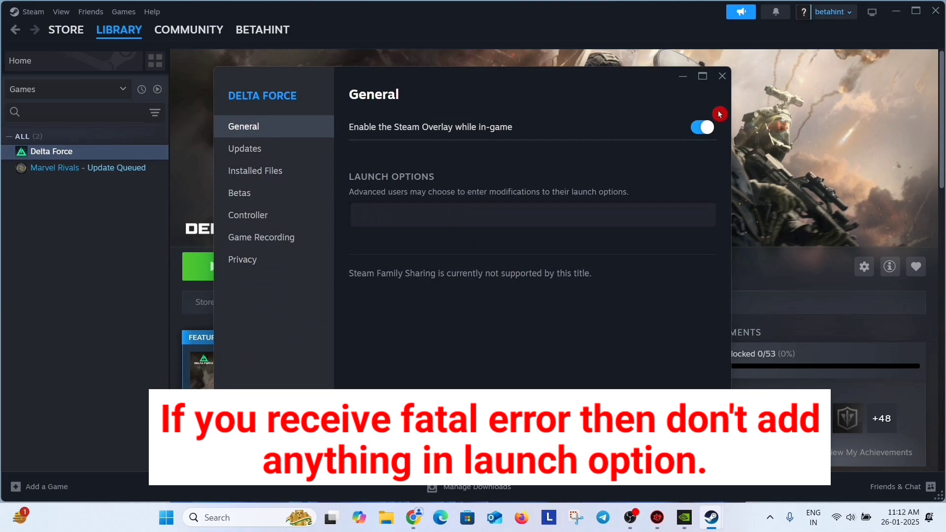
click(722, 76)
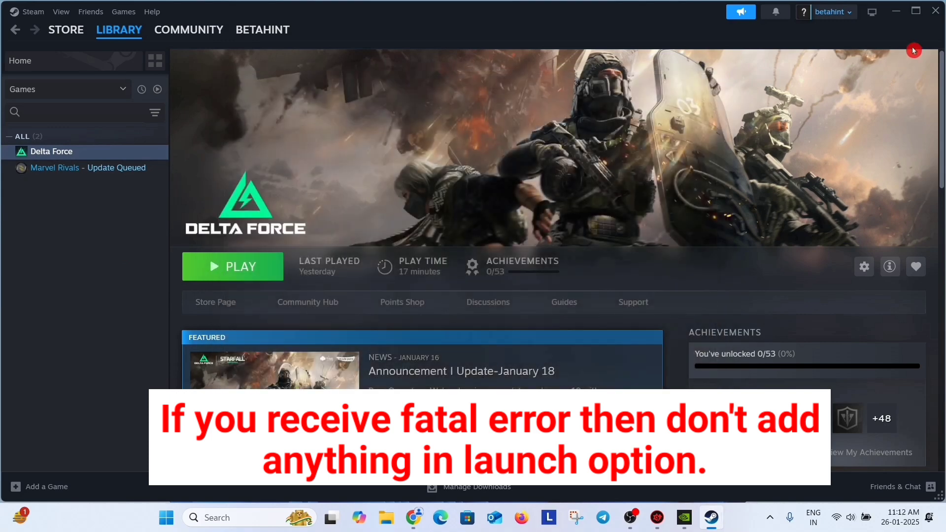
click(913, 15)
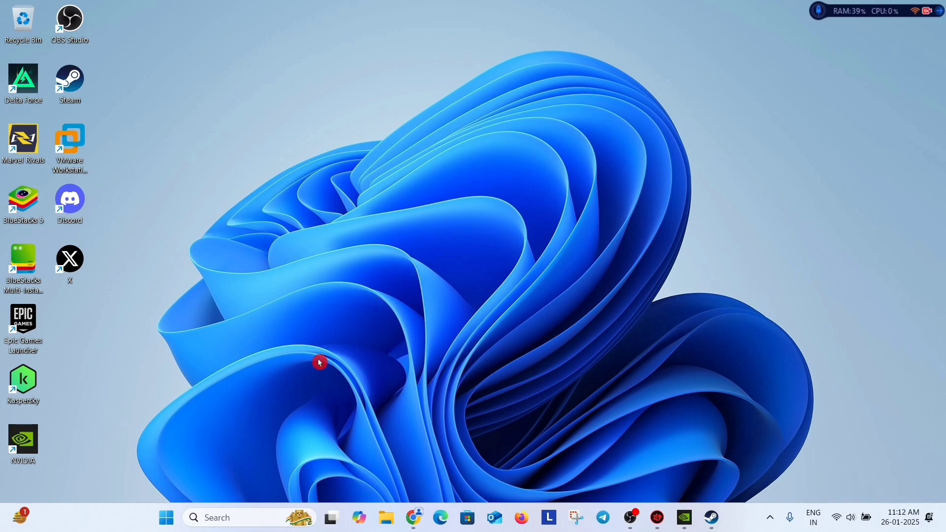
double_click(24, 444)
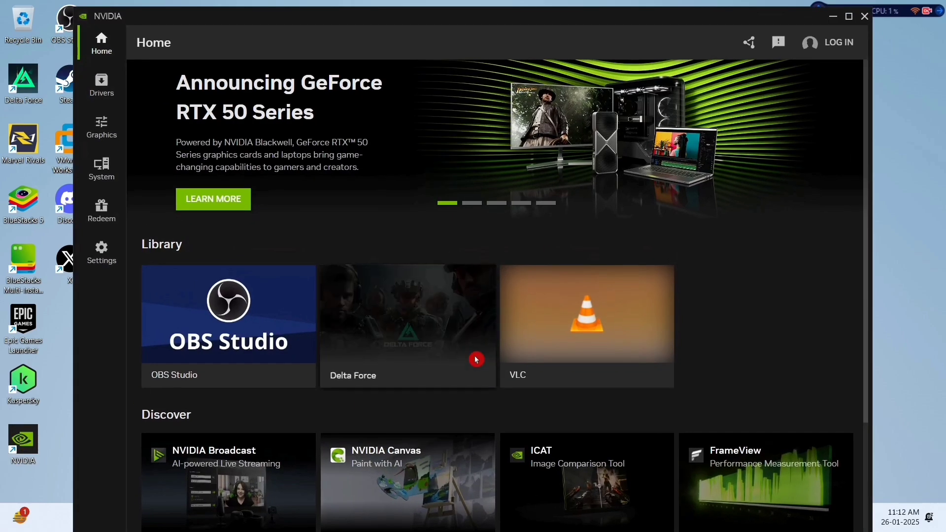
click(105, 85)
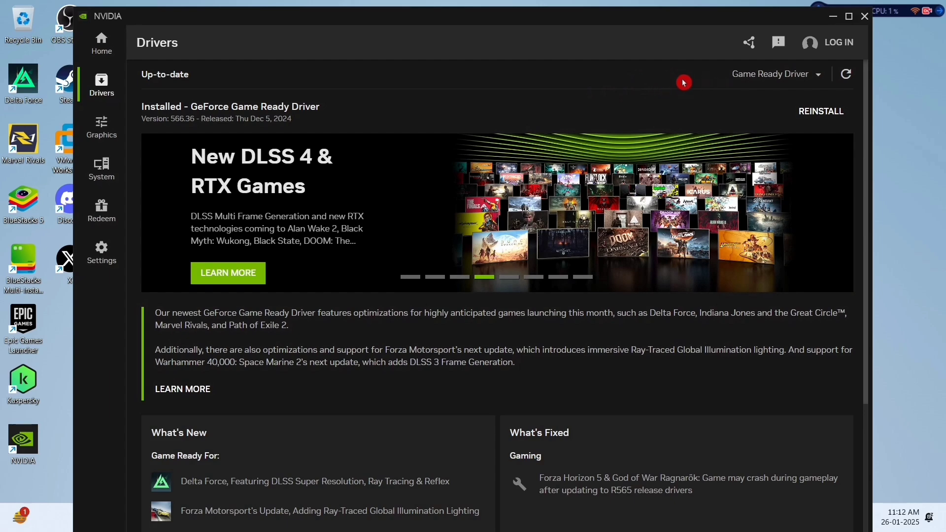
click(865, 17)
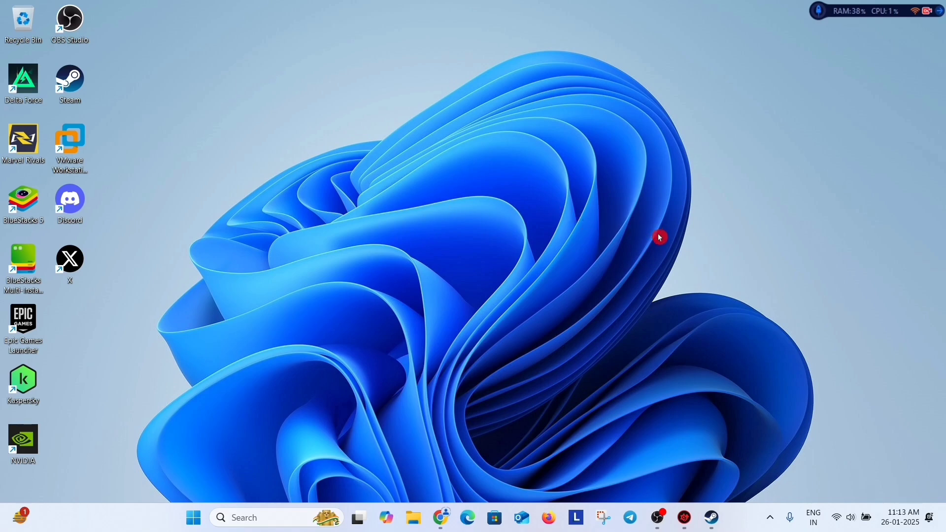
click(685, 518)
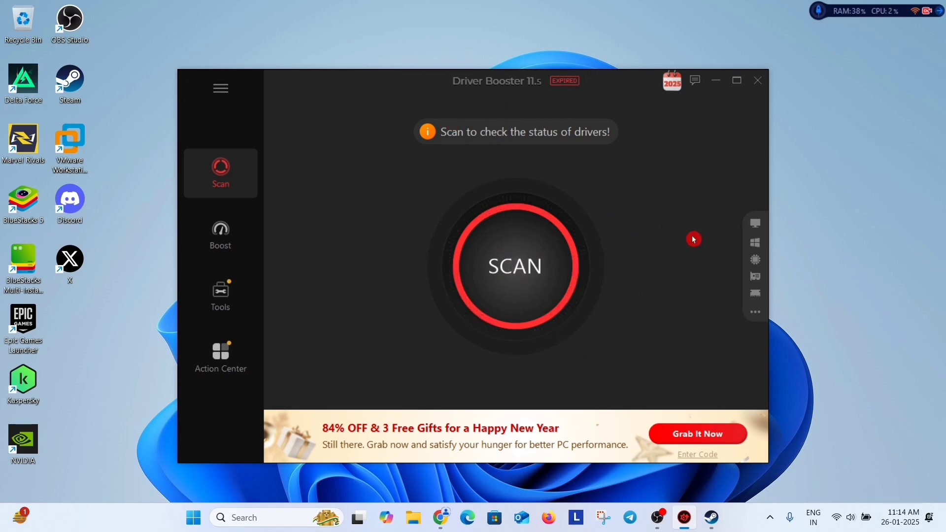
click(760, 83)
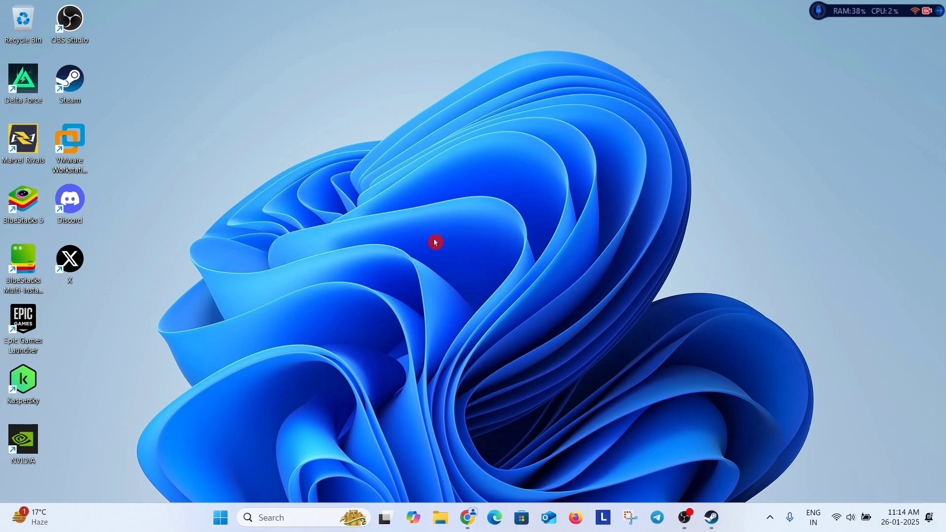